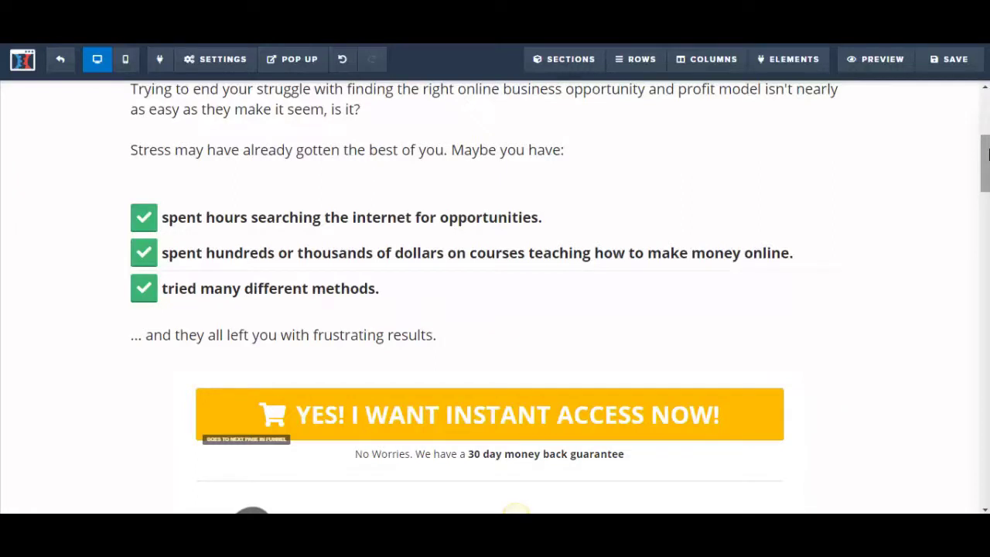
# - Move the yellow order button and the 30 day money back guarantee line beneath the body text of the first Content Headline
pyautogui.moveTo(988, 155); pyautogui.dragTo(988, 178)
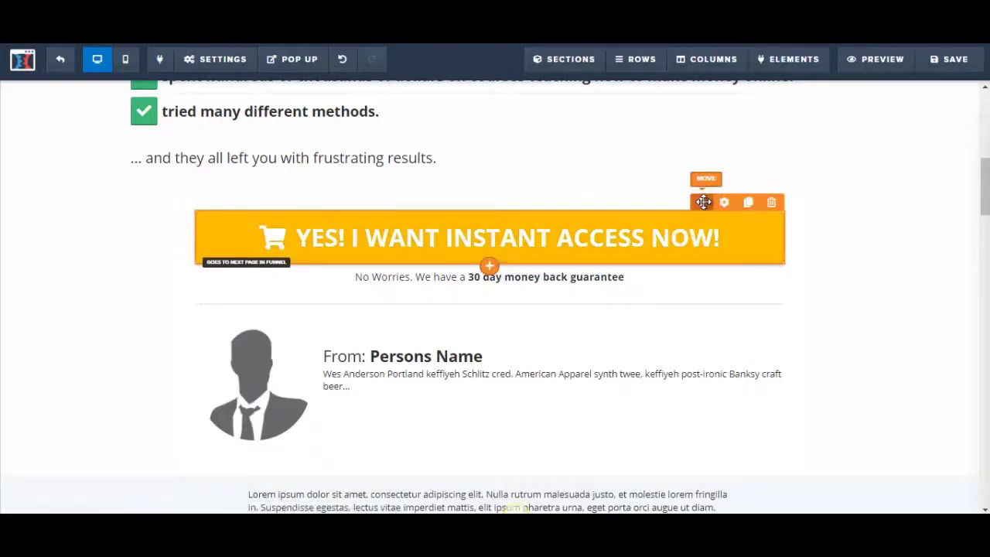
pyautogui.moveTo(702, 204); pyautogui.dragTo(679, 402)
pyautogui.scroll(-3, 686, 387)
pyautogui.moveTo(986, 248); pyautogui.dragTo(986, 191)
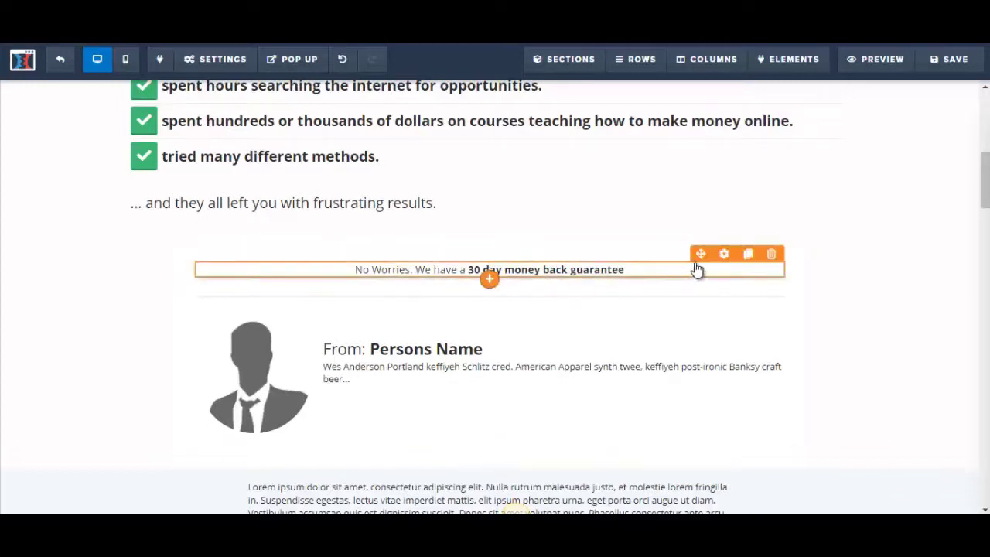
pyautogui.moveTo(699, 255); pyautogui.dragTo(622, 507)
pyautogui.moveTo(515, 509); pyautogui.dragTo(515, 509)
pyautogui.moveTo(635, 363); pyautogui.dragTo(595, 473)
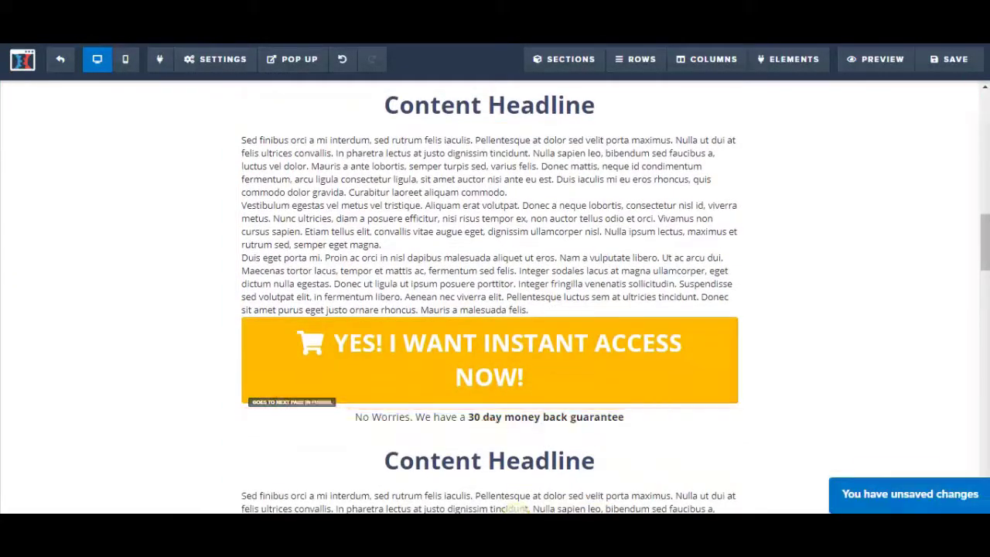
# - Open the author block's settings and view the image library available for its picture, leaving without choosing an image
pyautogui.scroll(5, 987, 180)
pyautogui.scroll(2, 987, 181)
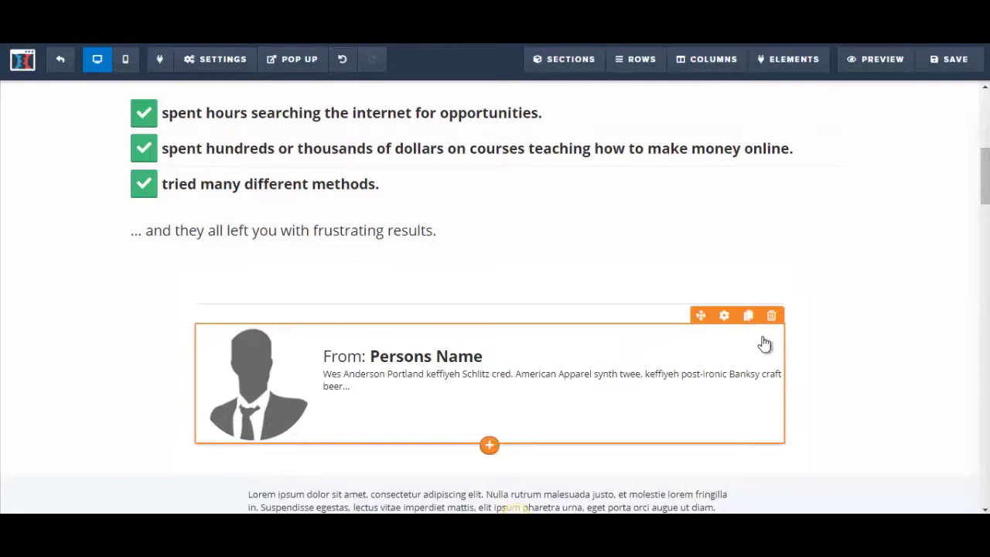
pyautogui.click(725, 317)
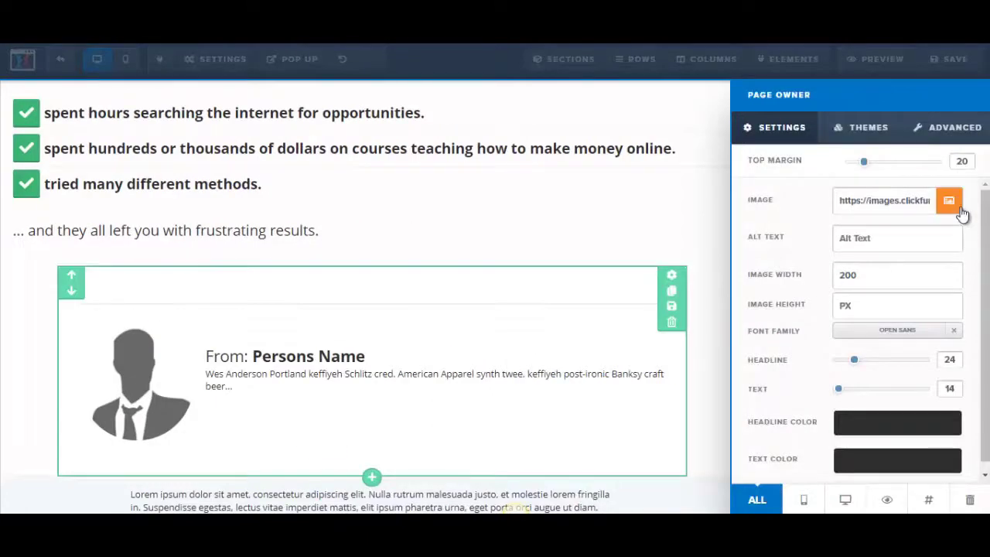
pyautogui.click(952, 201)
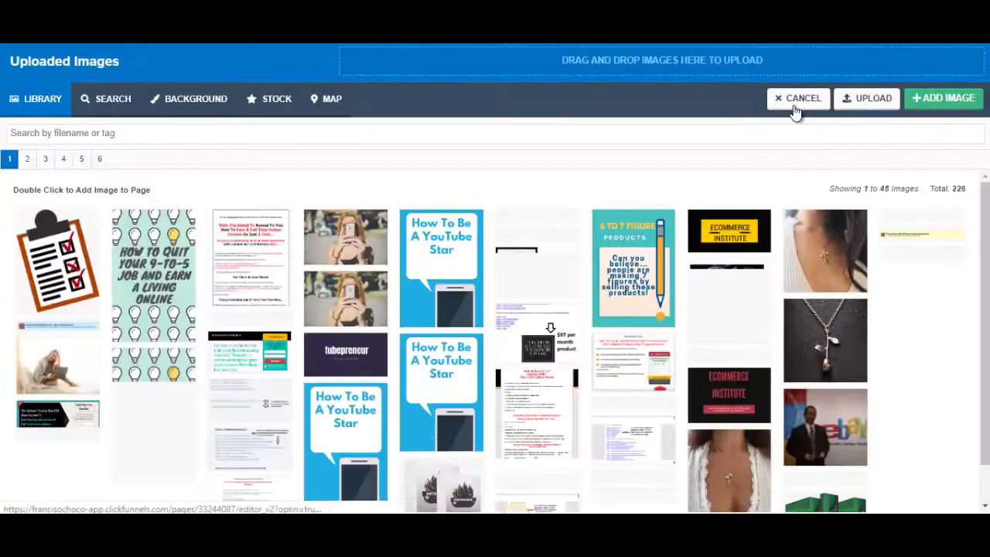
pyautogui.click(797, 99)
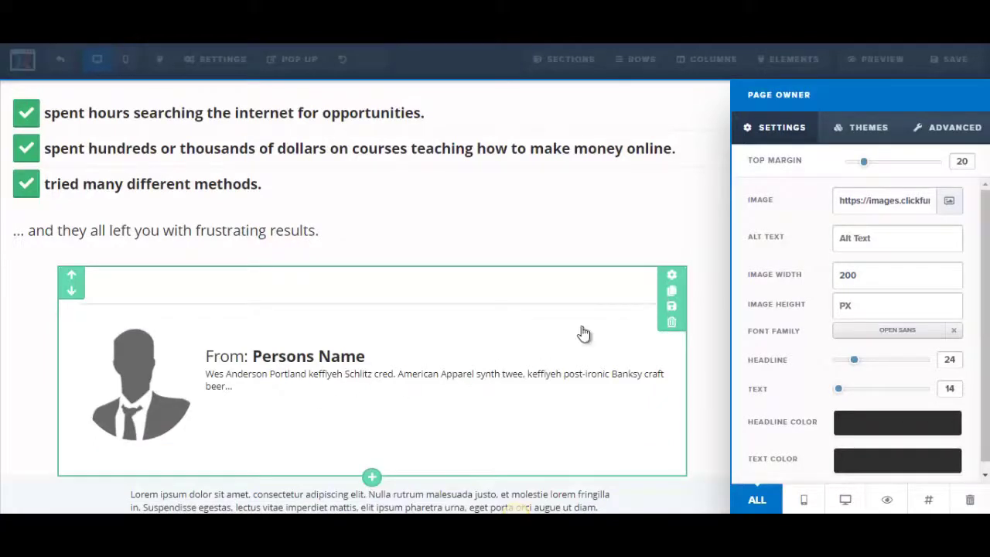
# - Try the Text / Image layout on the author block, and switch it back to Image / Text
pyautogui.click(932, 137)
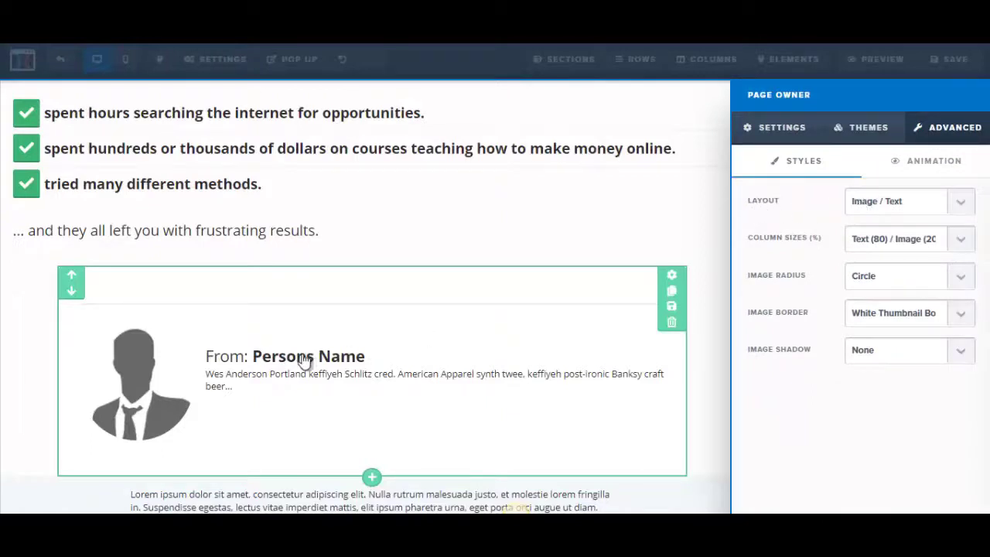
pyautogui.click(963, 203)
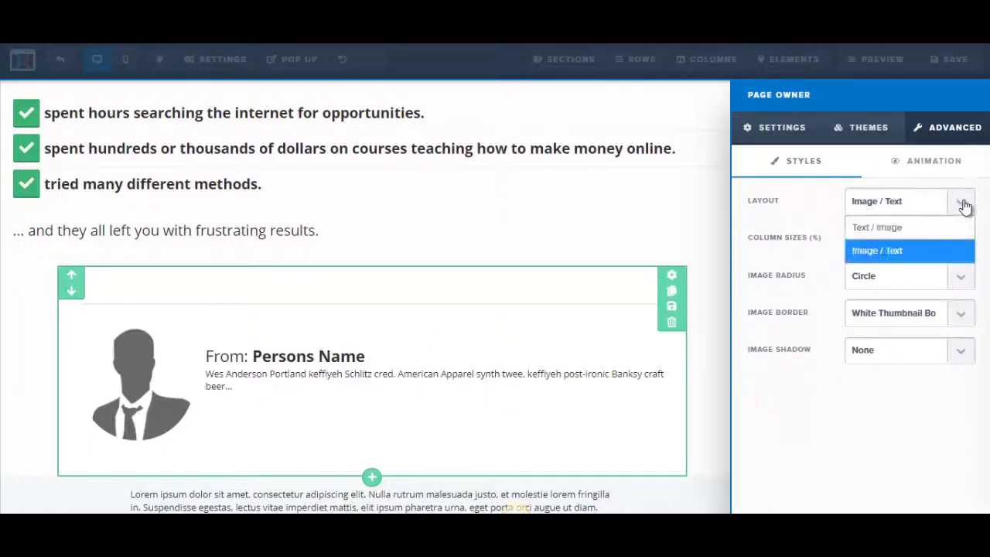
pyautogui.click(892, 228)
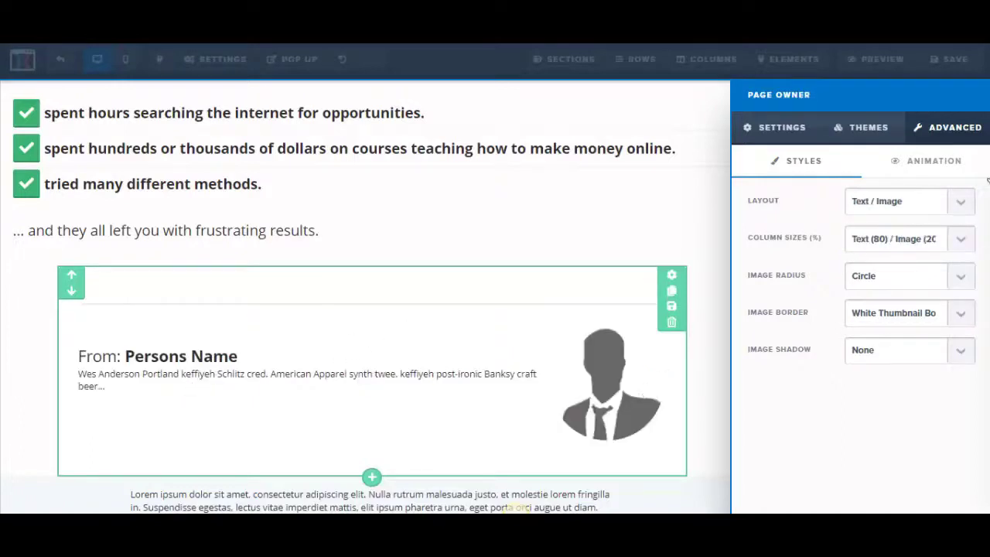
pyautogui.click(965, 203)
pyautogui.click(903, 250)
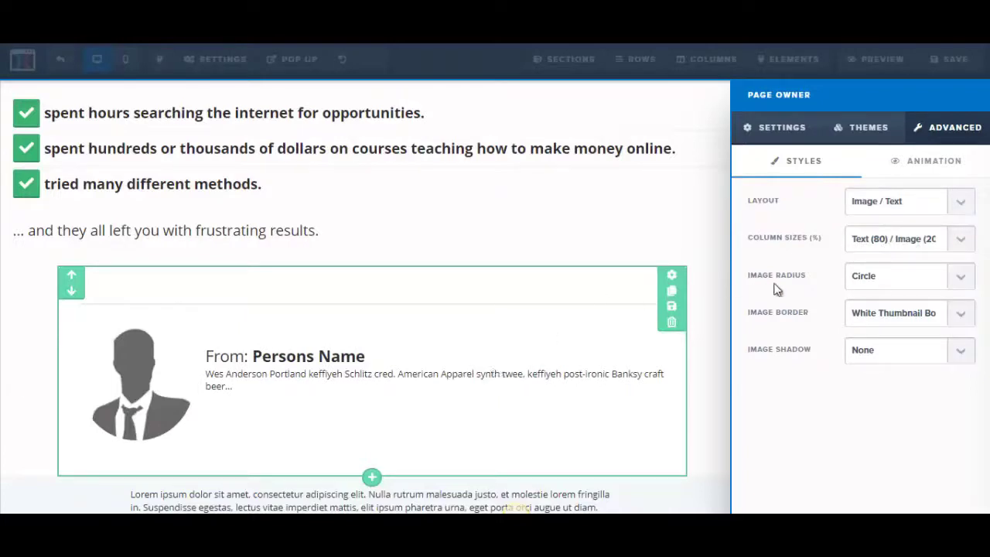
# - Try Round Corners as the author picture's image radius, restore Circle, and close the settings after checking the image border options
pyautogui.click(957, 280)
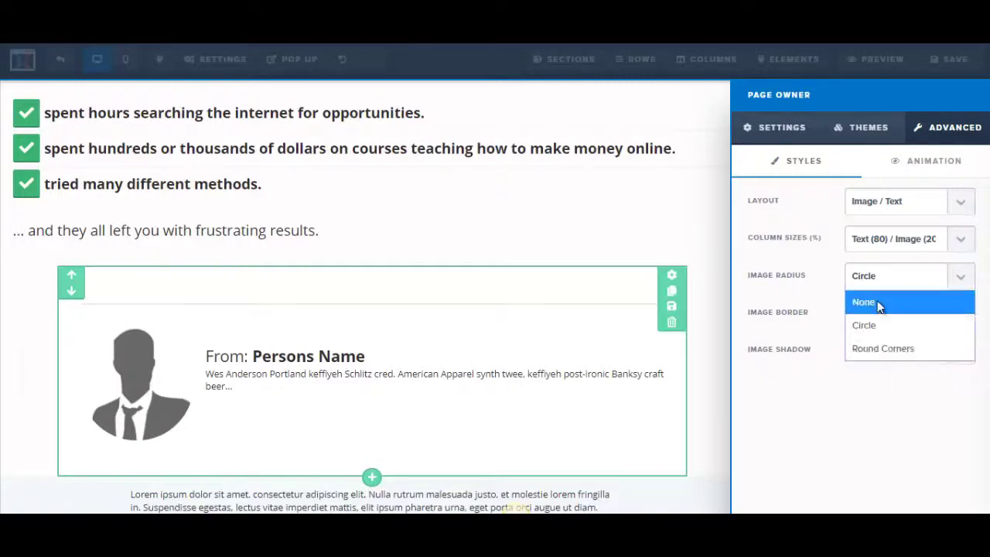
pyautogui.click(882, 349)
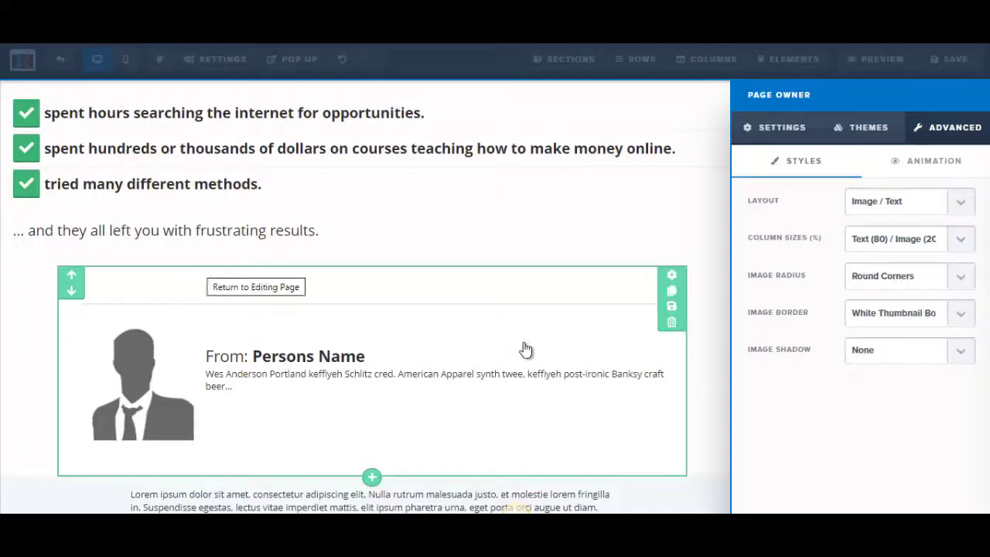
pyautogui.click(962, 284)
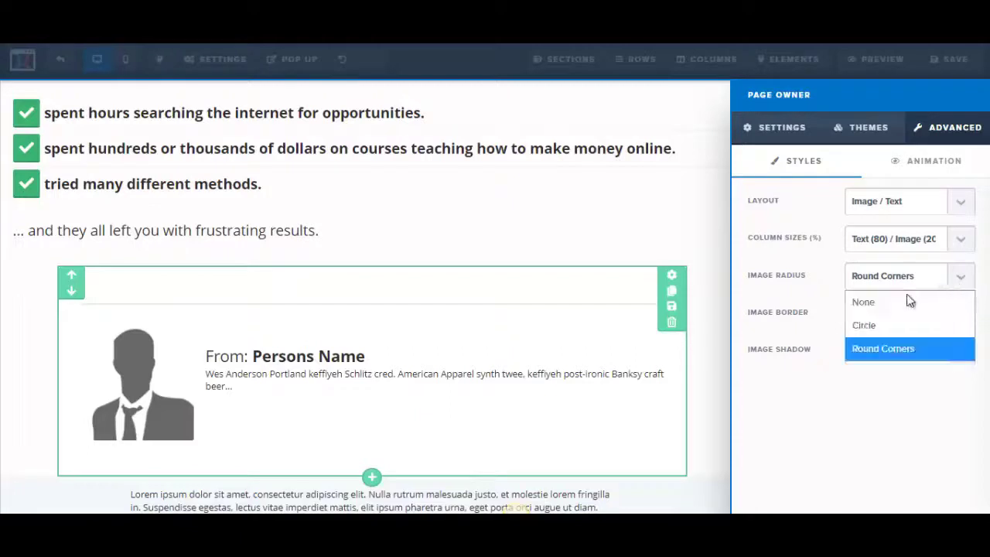
pyautogui.click(885, 331)
pyautogui.click(964, 324)
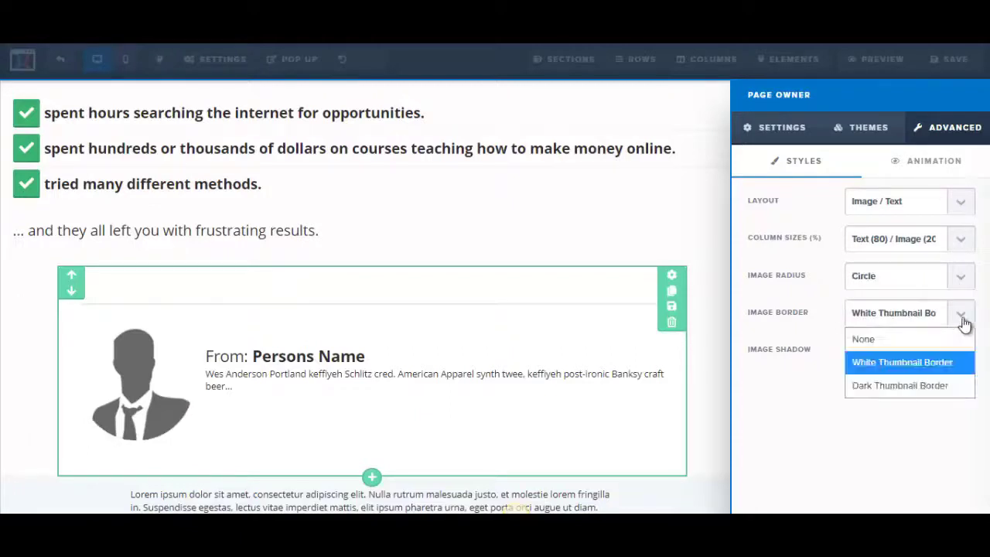
pyautogui.click(781, 128)
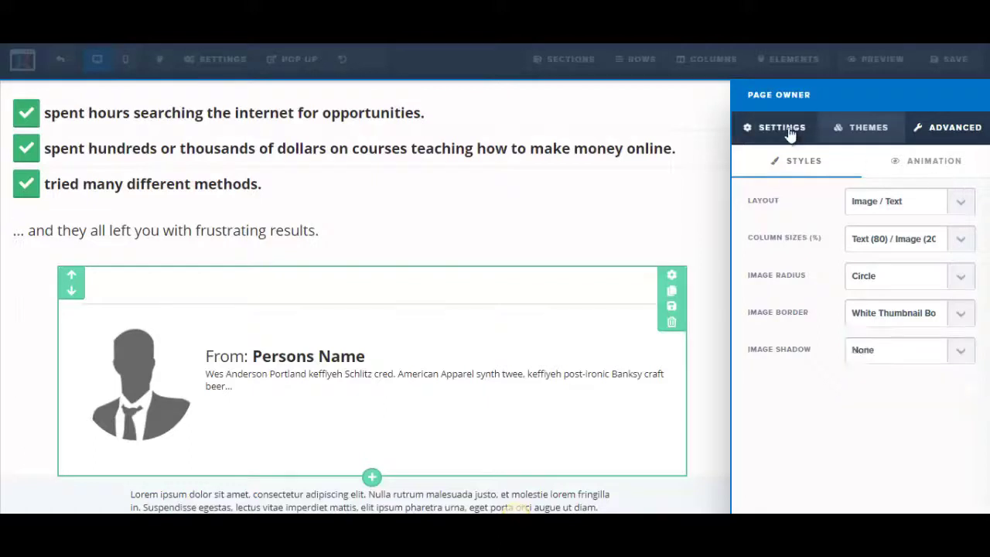
pyautogui.click(298, 370)
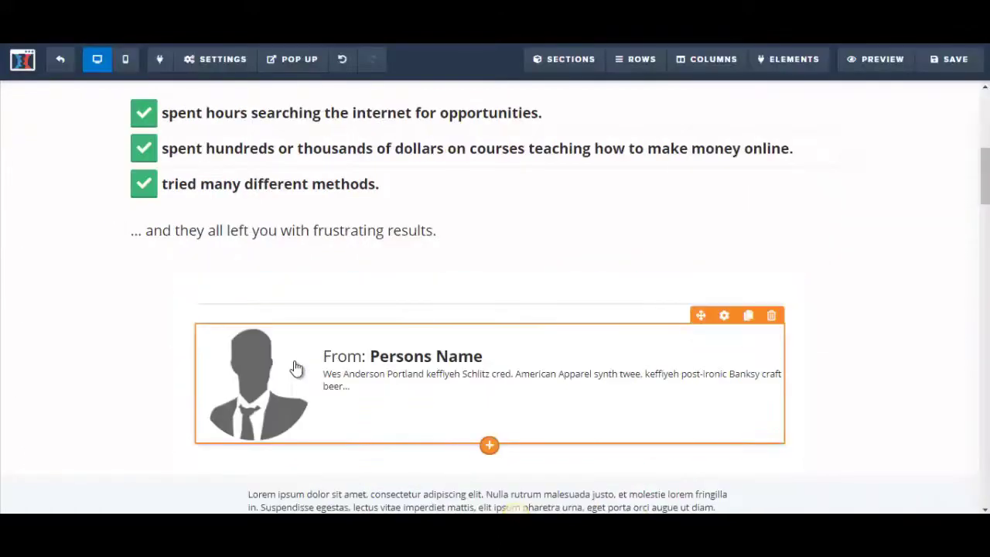
# - Replace the author block's placeholder name with the author's full name and its description with "Internet Marketer"
pyautogui.click(387, 356)
pyautogui.moveTo(372, 358); pyautogui.dragTo(478, 356)
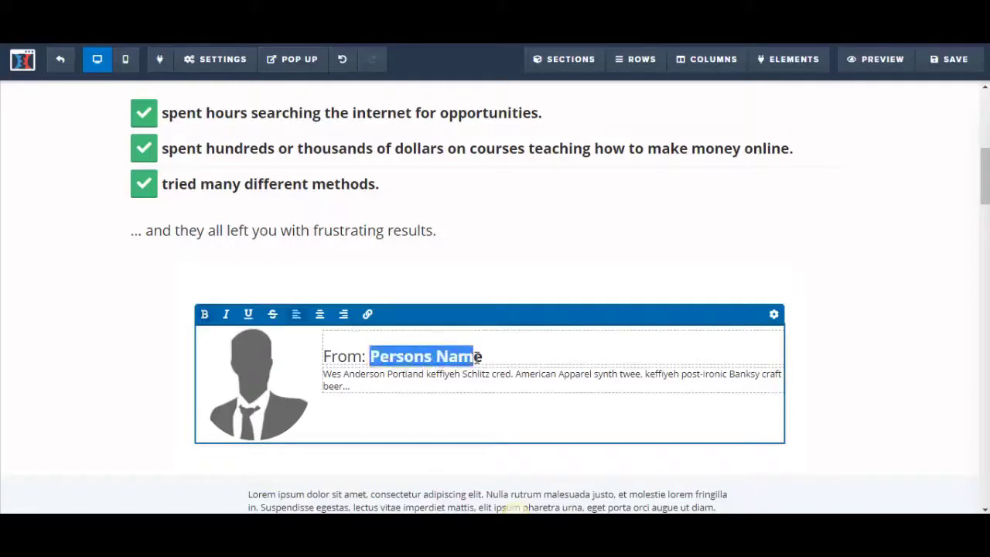
pyautogui.write('John Doe')
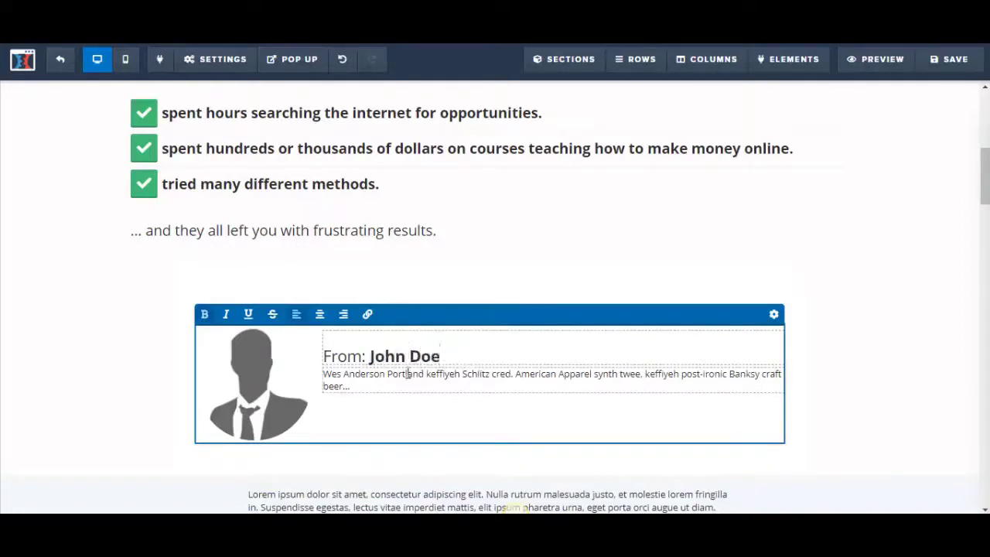
pyautogui.click(350, 384)
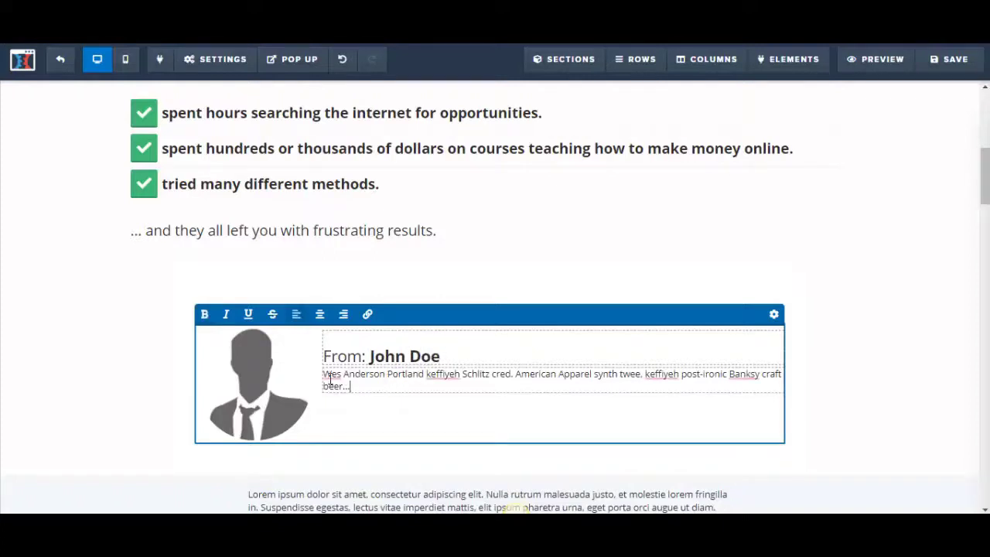
pyautogui.moveTo(325, 375); pyautogui.dragTo(352, 387)
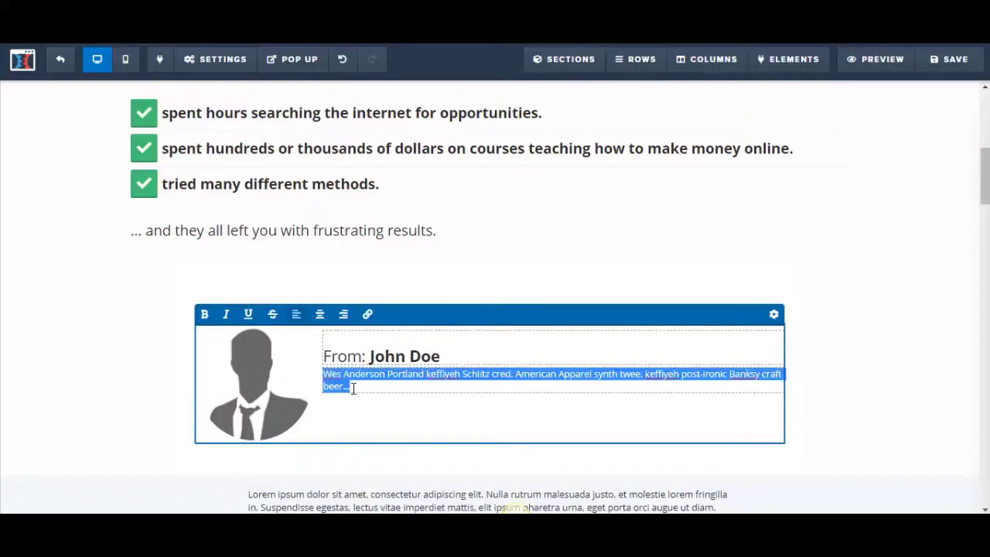
pyautogui.write('Internet Marketer')
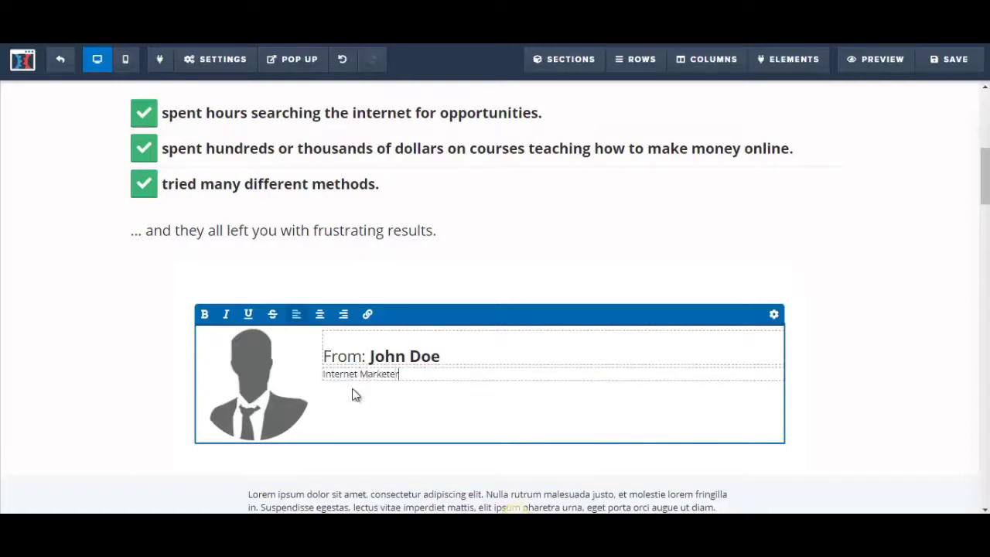
# - Set the text size of the author block's description to 22
pyautogui.moveTo(418, 375); pyautogui.dragTo(317, 375)
pyautogui.click(774, 315)
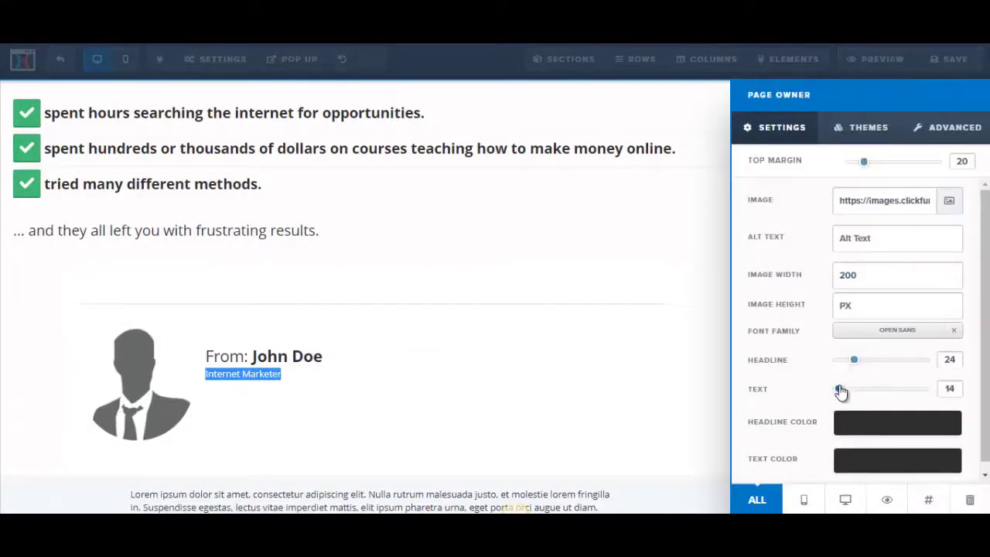
pyautogui.moveTo(842, 392); pyautogui.dragTo(852, 393)
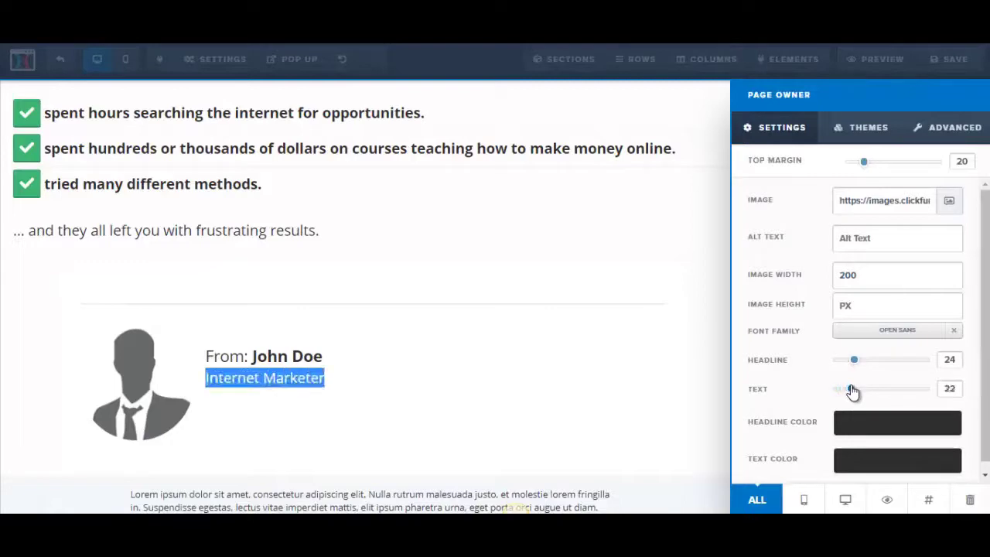
pyautogui.click(498, 400)
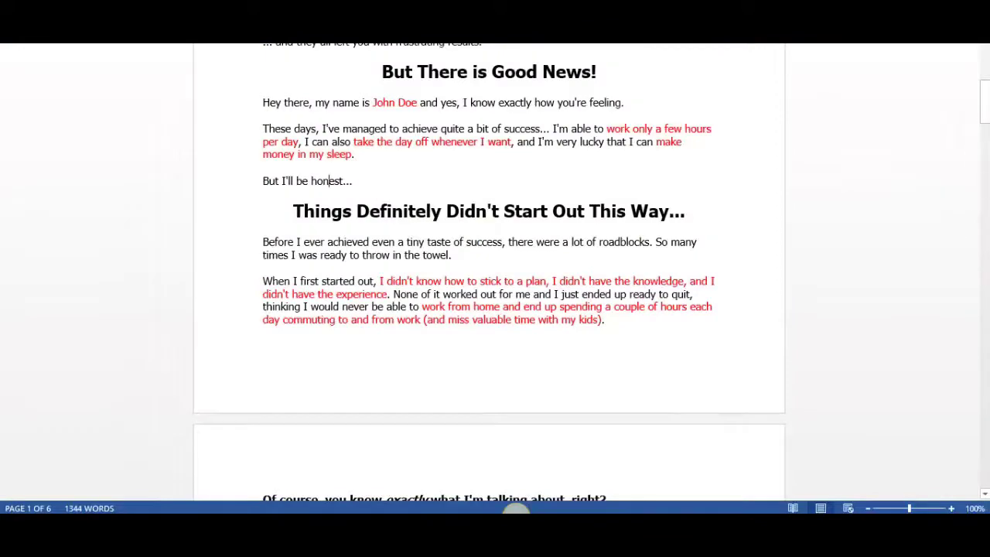
# - Duplicate the lorem ipsum paragraph in the shaded section beneath the author block
pyautogui.moveTo(985, 102)
pyautogui.mouseDown()
pyautogui.moveTo(986, 86)
pyautogui.moveTo(985, 94)
pyautogui.mouseUp()
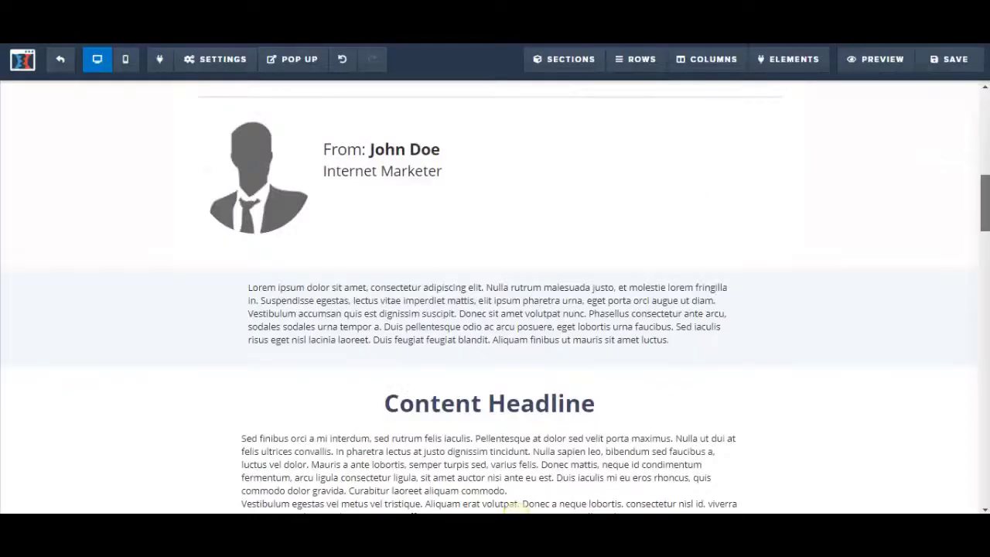
pyautogui.scroll(-1, 581, 258)
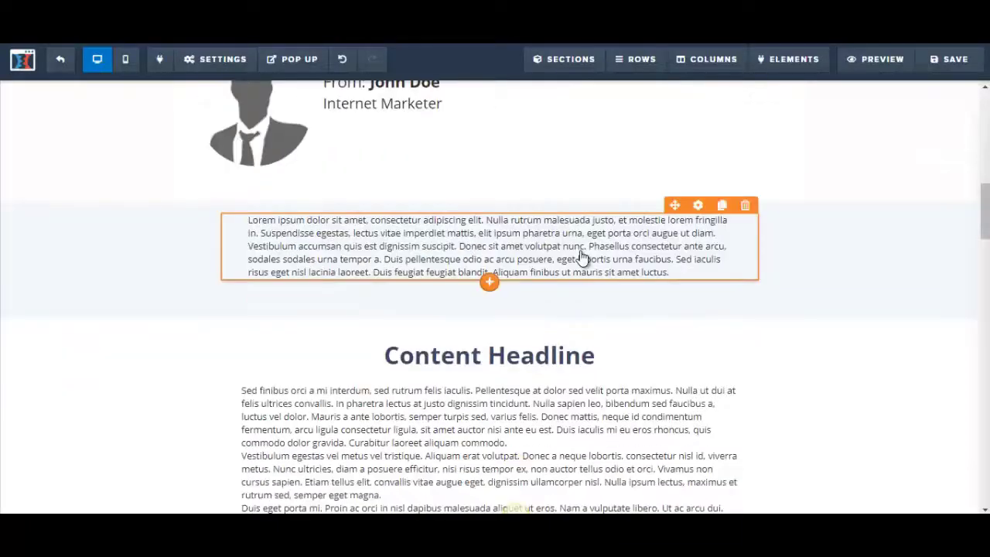
pyautogui.click(722, 207)
pyautogui.click(534, 259)
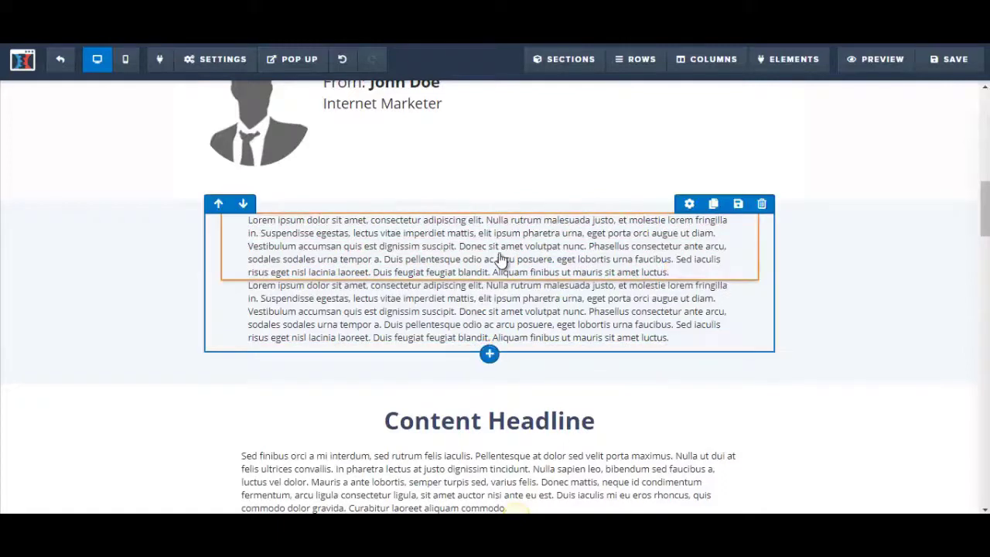
# - Insert a headline between the two lorem ipsum paragraphs and change its text to "But There Is Good News!"
pyautogui.click(488, 283)
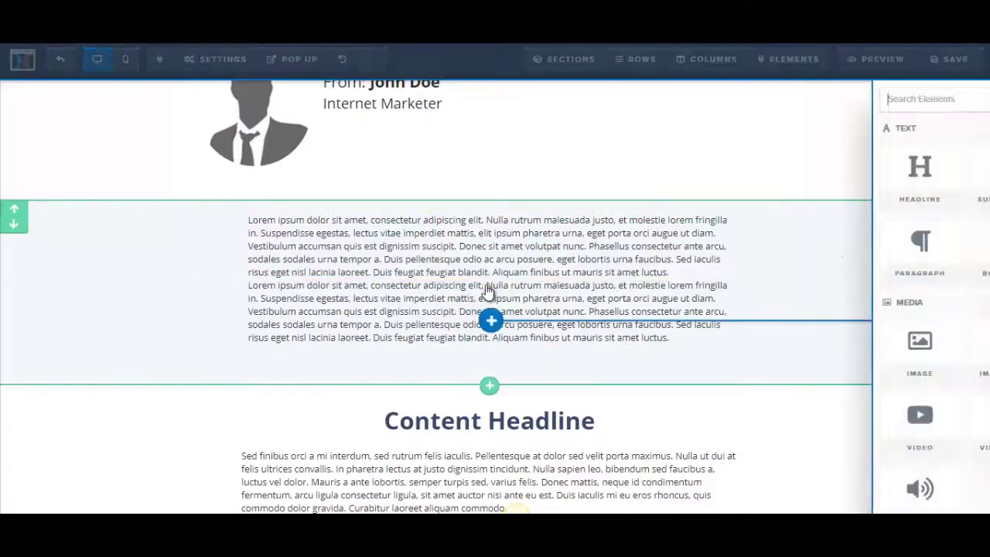
pyautogui.click(748, 190)
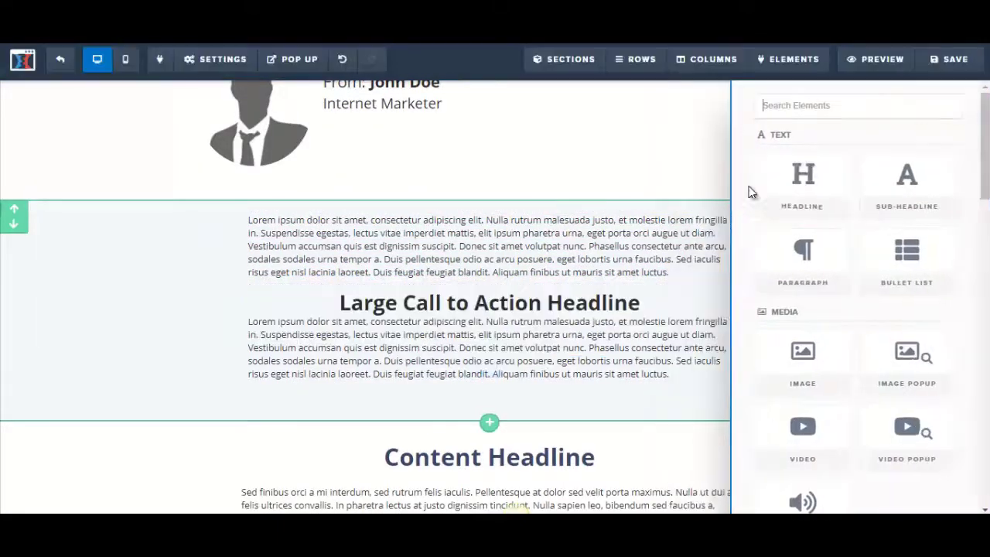
pyautogui.click(425, 312)
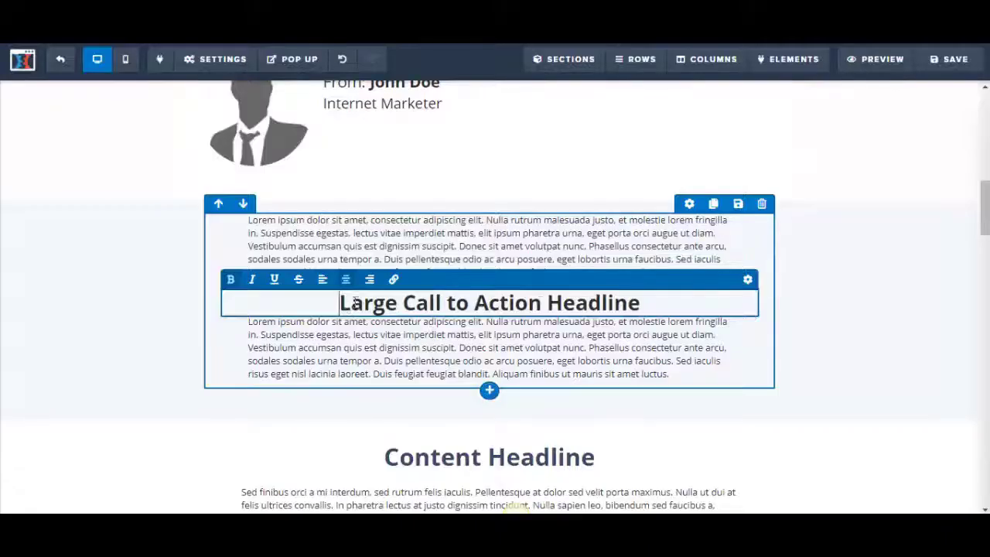
pyautogui.moveTo(354, 301); pyautogui.dragTo(668, 304)
pyautogui.write('But H')
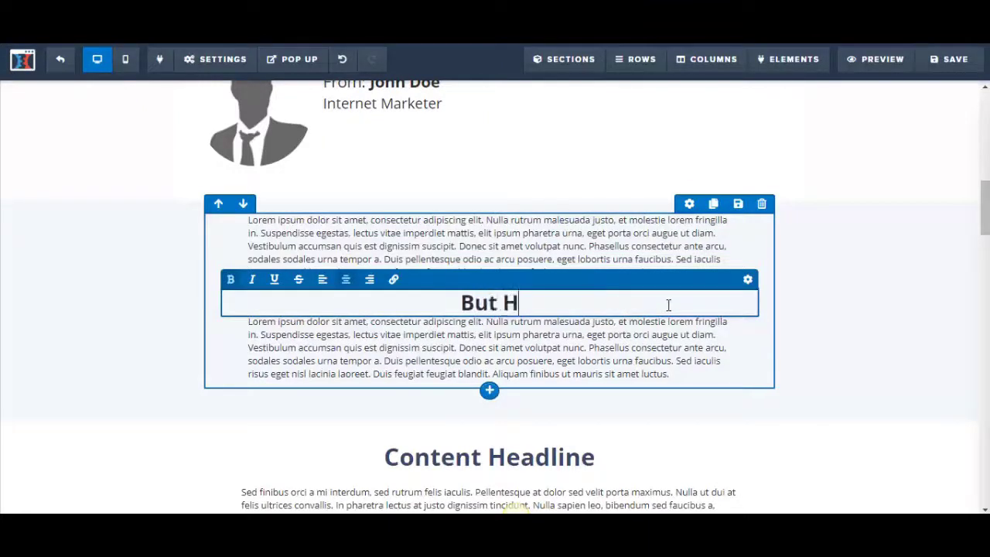
pyautogui.press('BackSpace')
pyautogui.write('There ')
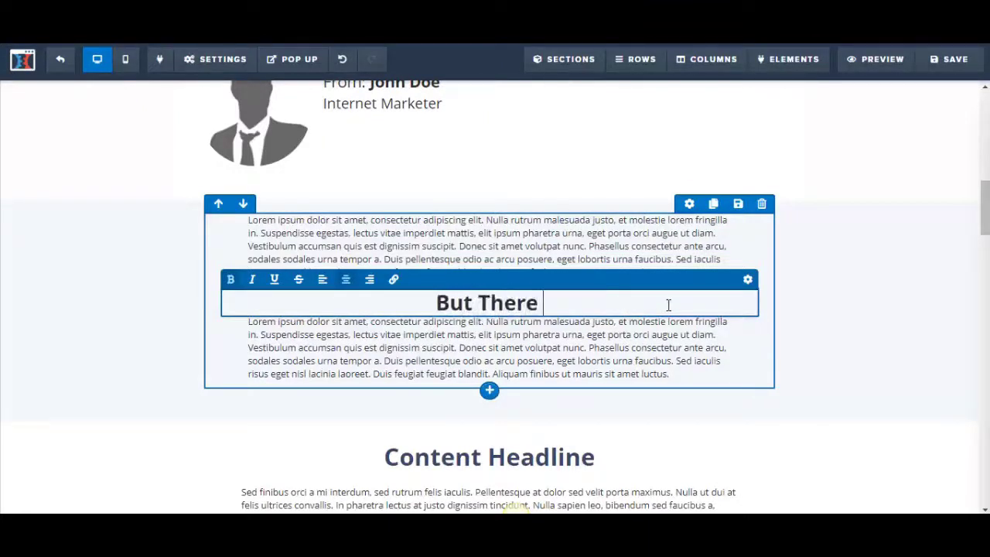
pyautogui.write('Is Good News!')
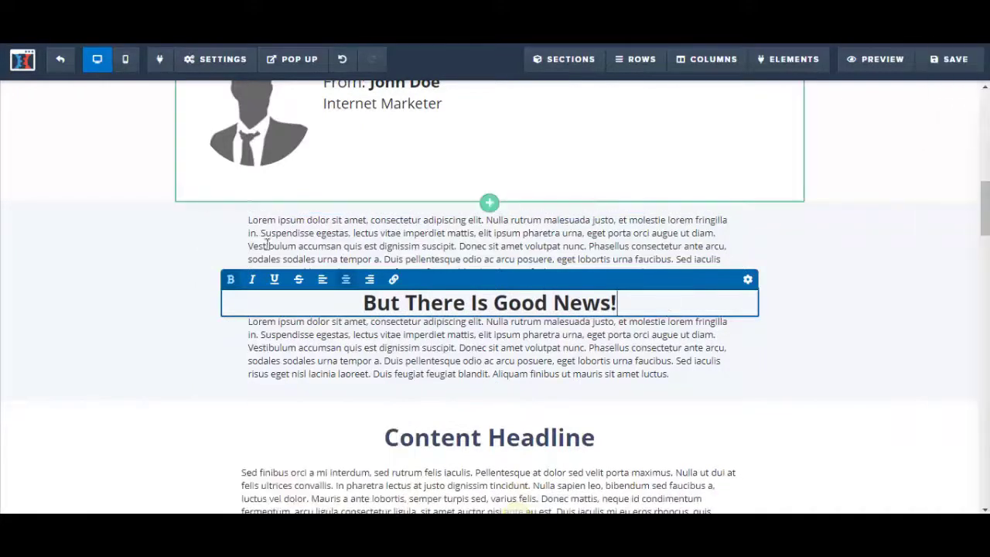
# - Delete the lorem ipsum paragraph above the "But There Is Good News!" headline and replace the one below with the Word sales letter's copy for that section
pyautogui.click(679, 236)
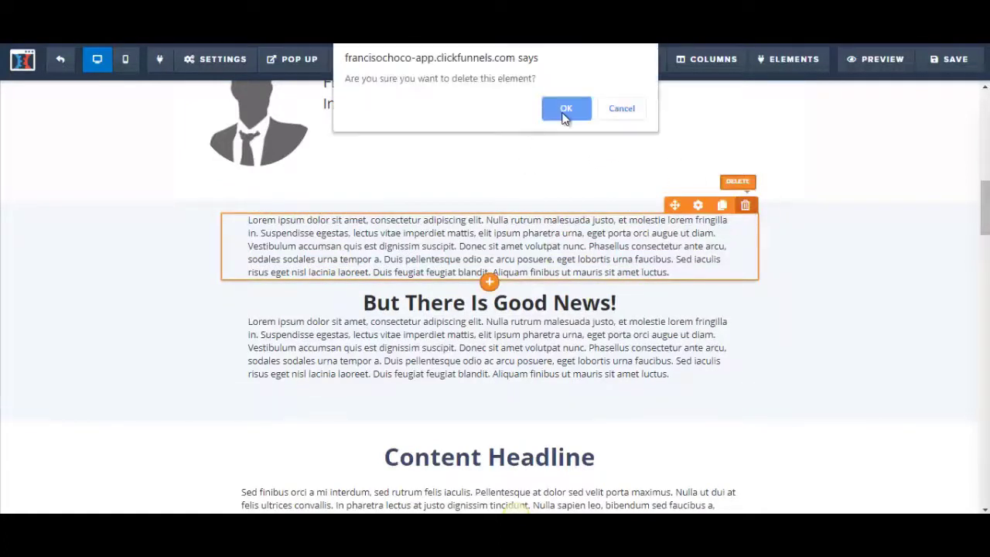
pyautogui.click(566, 110)
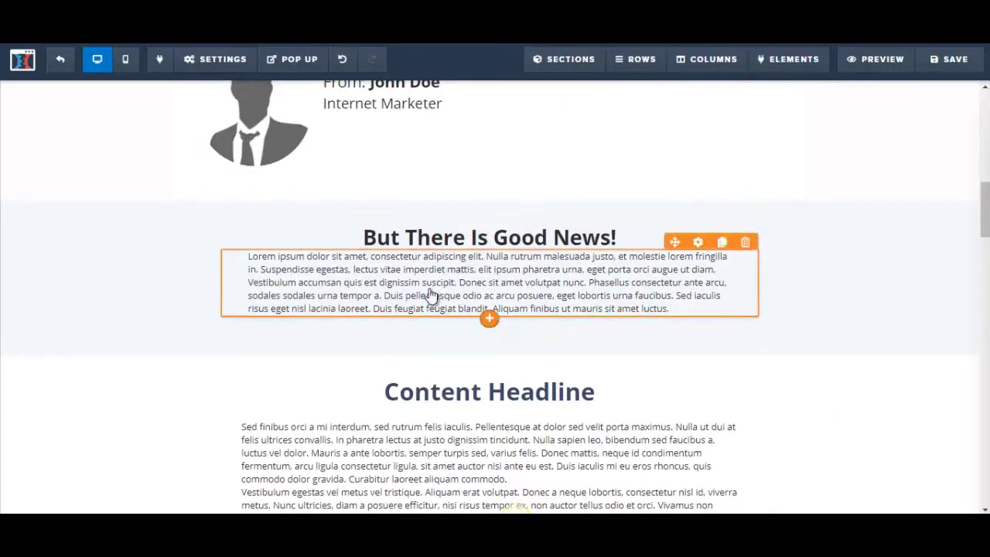
pyautogui.click(431, 297)
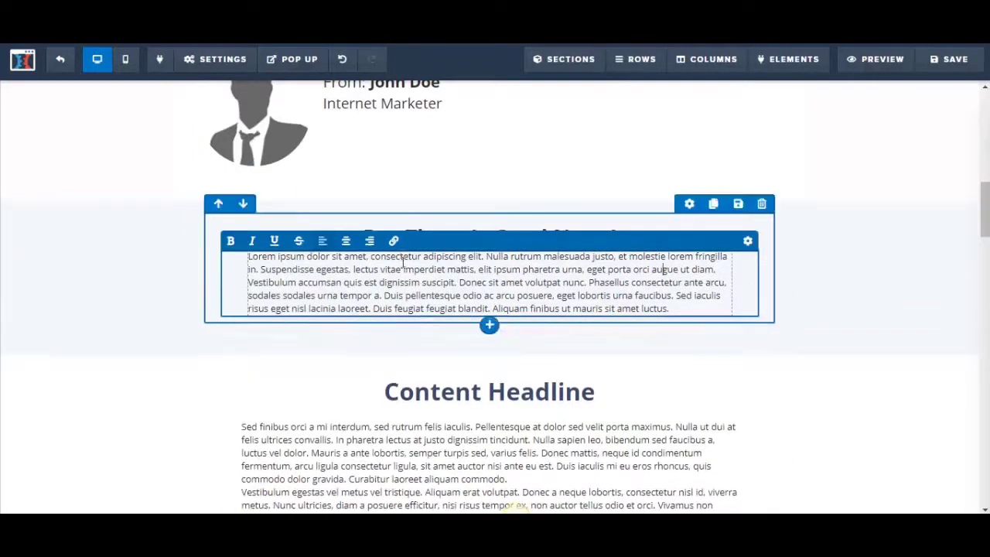
pyautogui.click(233, 532)
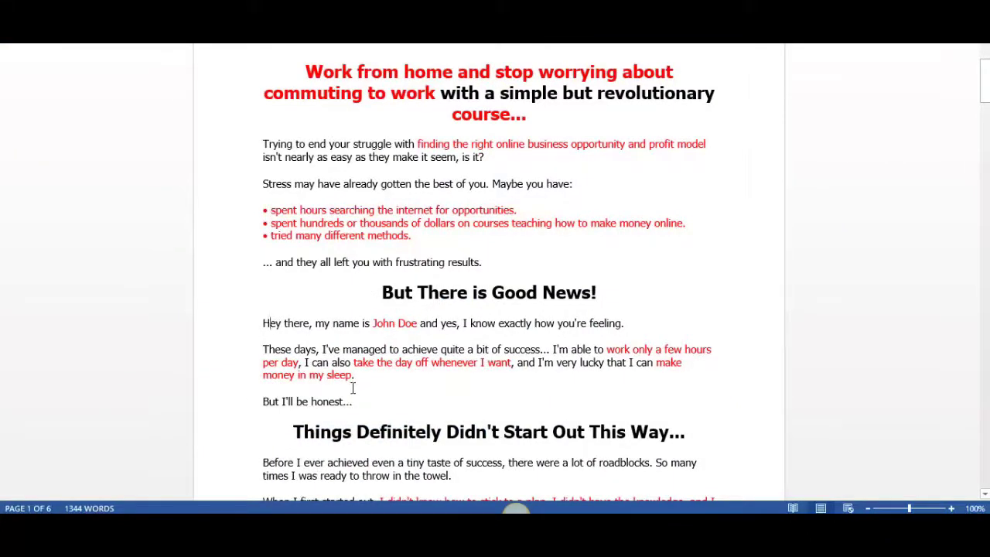
pyautogui.moveTo(353, 389); pyautogui.dragTo(364, 408)
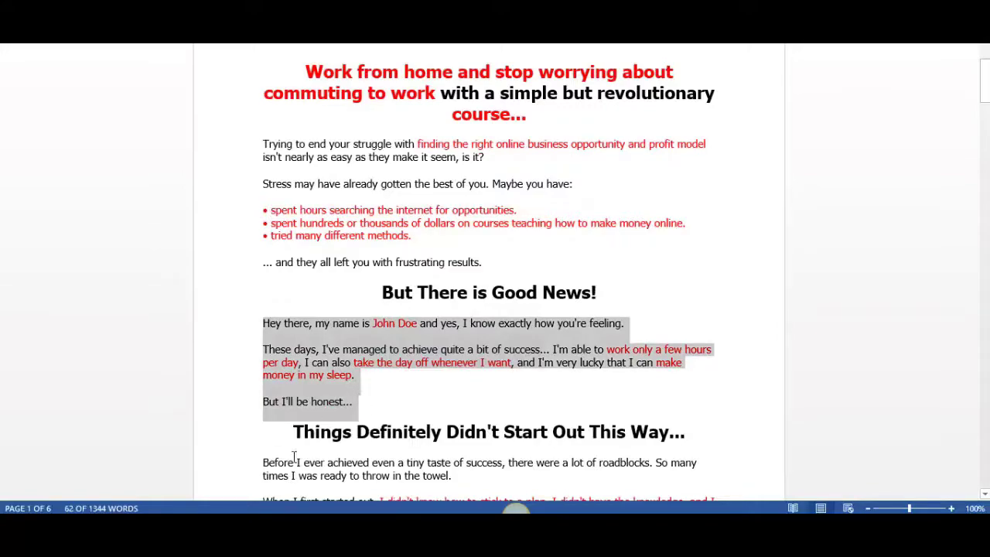
pyautogui.click(233, 532)
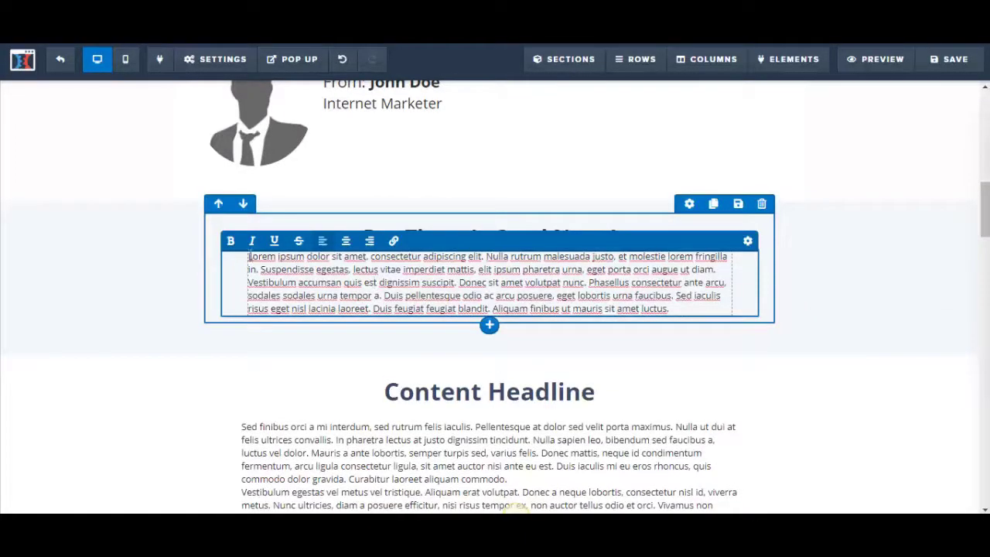
pyautogui.moveTo(249, 256); pyautogui.dragTo(719, 308)
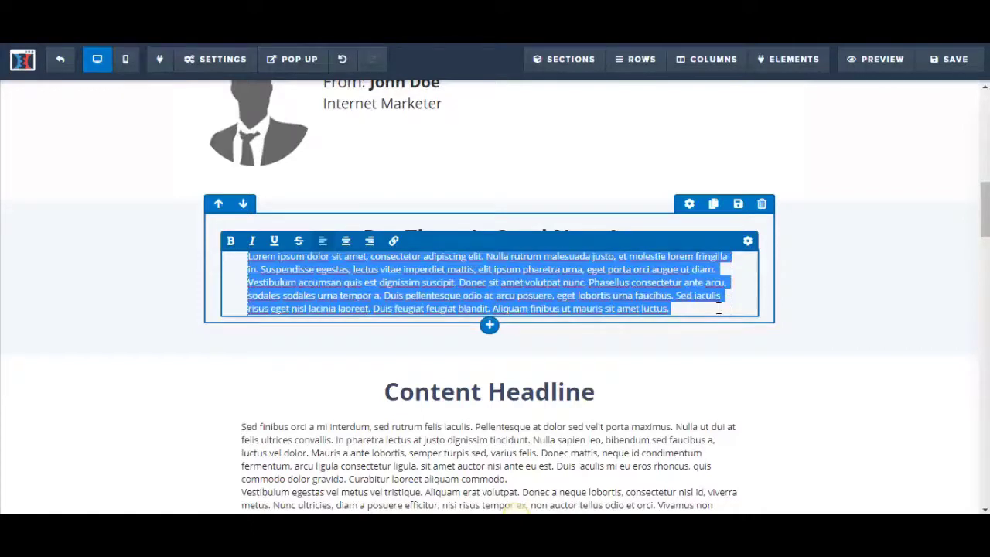
pyautogui.write("Hey there, my name is John Doe and yes. I know exactly how you're feeling. These days, I've managed to achieve quite a bit of success... I'm able to work only a few hours per day, I can also take the day off whenever I want, and I'm very lucky that I can make money in my sleep. But I'll be honest...")
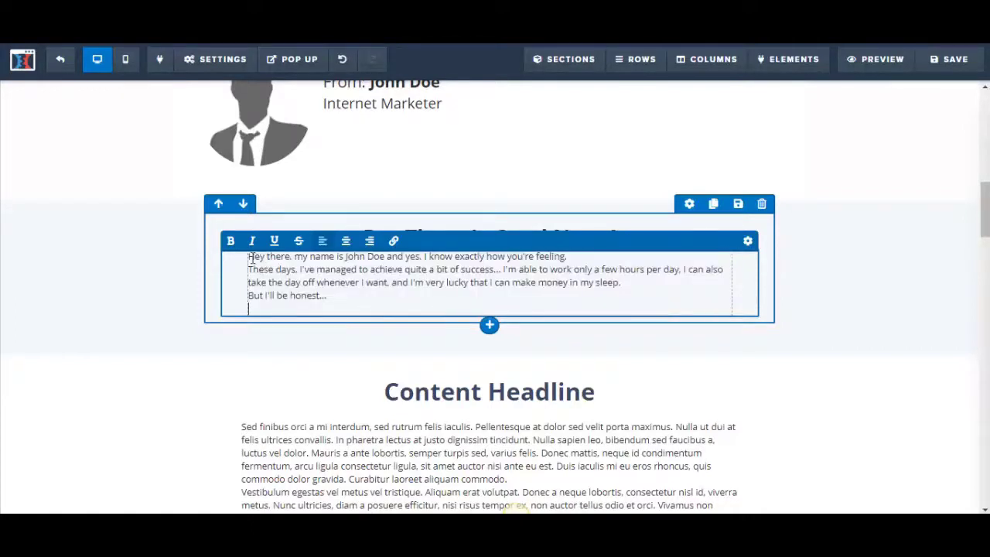
# - Increase the font size of the new paragraph text under the "But There Is Good News!" headline
pyautogui.moveTo(249, 256); pyautogui.dragTo(340, 304)
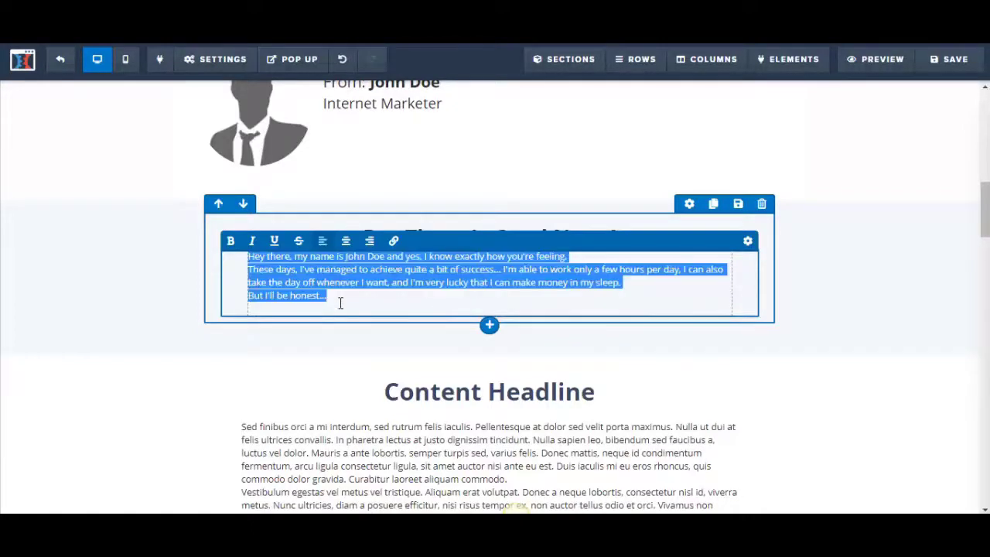
pyautogui.click(748, 241)
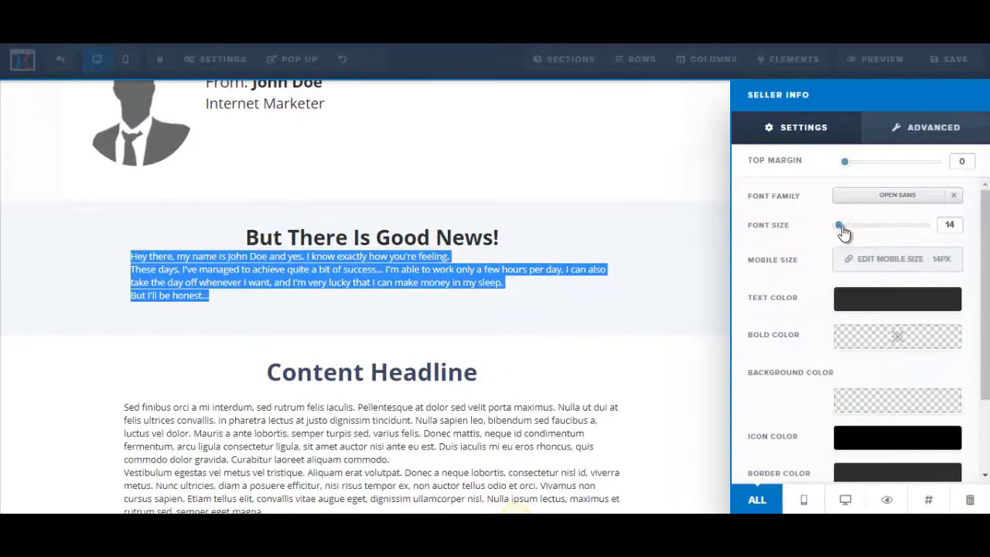
pyautogui.moveTo(843, 233); pyautogui.dragTo(852, 230)
pyautogui.click(442, 334)
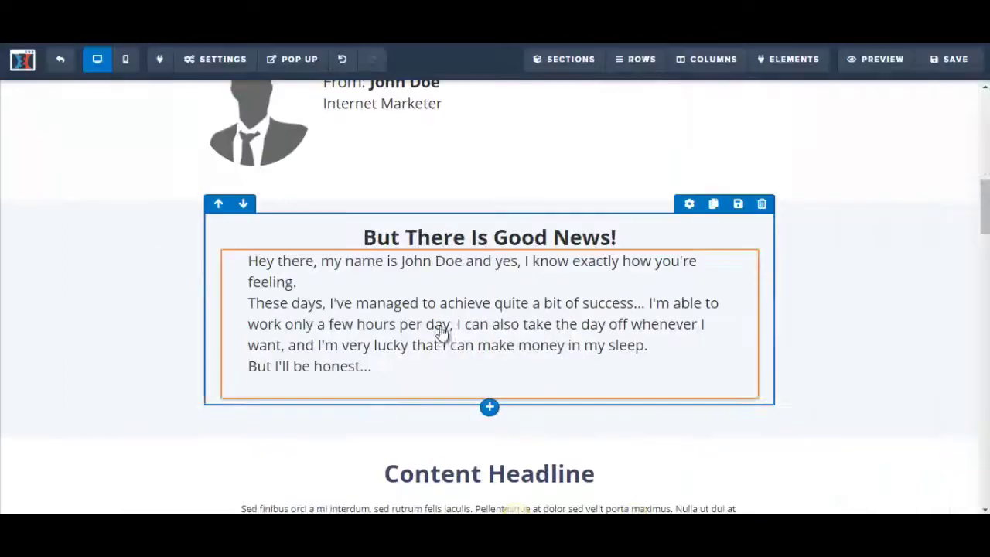
# - Separate the introduction, "These days" and "But I'll be honest..." paragraphs with blank lines and save the page
pyautogui.click(338, 285)
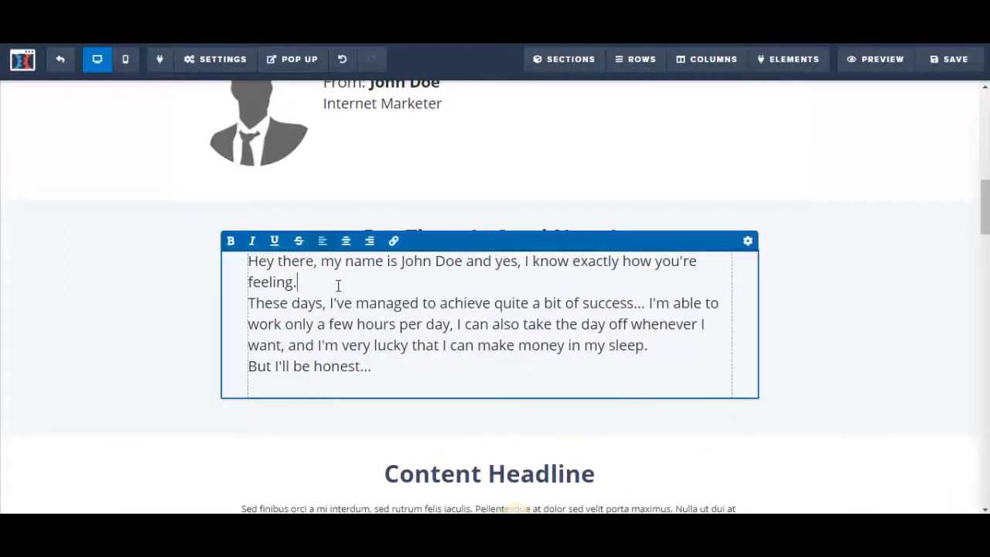
pyautogui.press('Return')
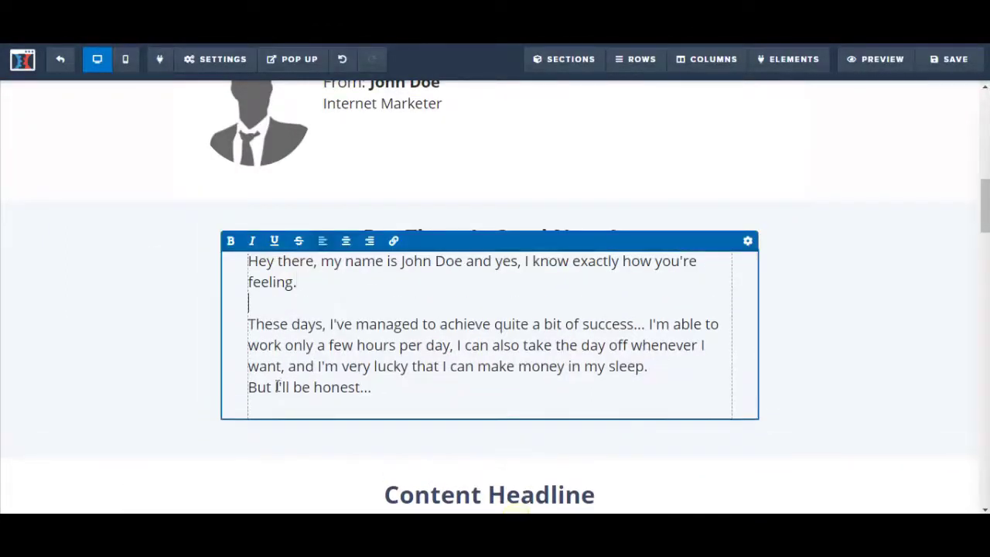
pyautogui.click(656, 368)
pyautogui.press('Return')
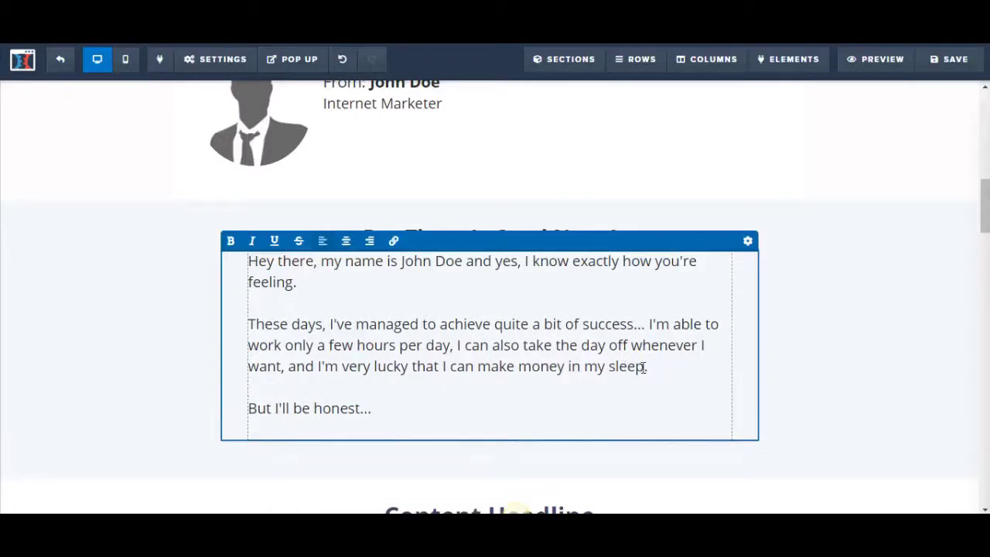
pyautogui.click(916, 332)
pyautogui.scroll(1, 738, 287)
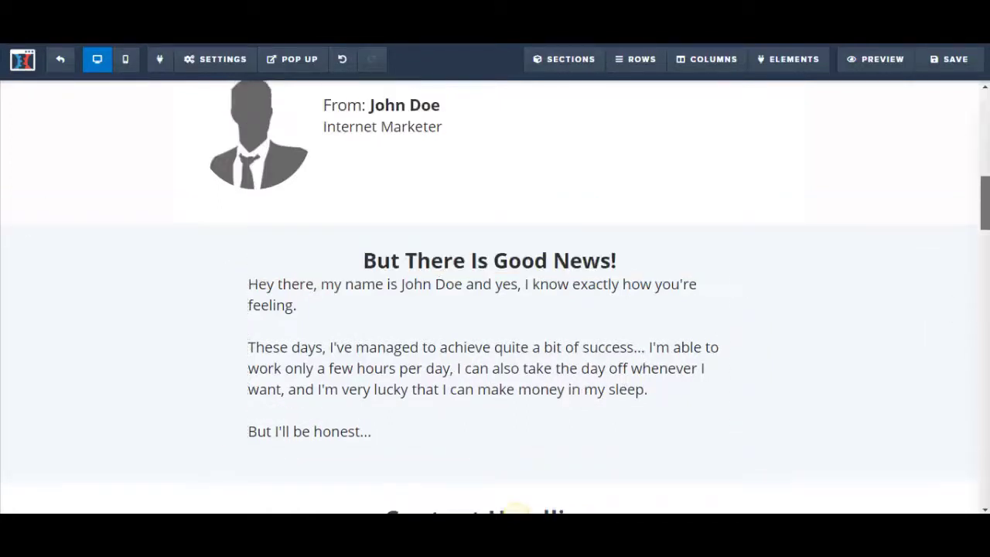
pyautogui.click(948, 61)
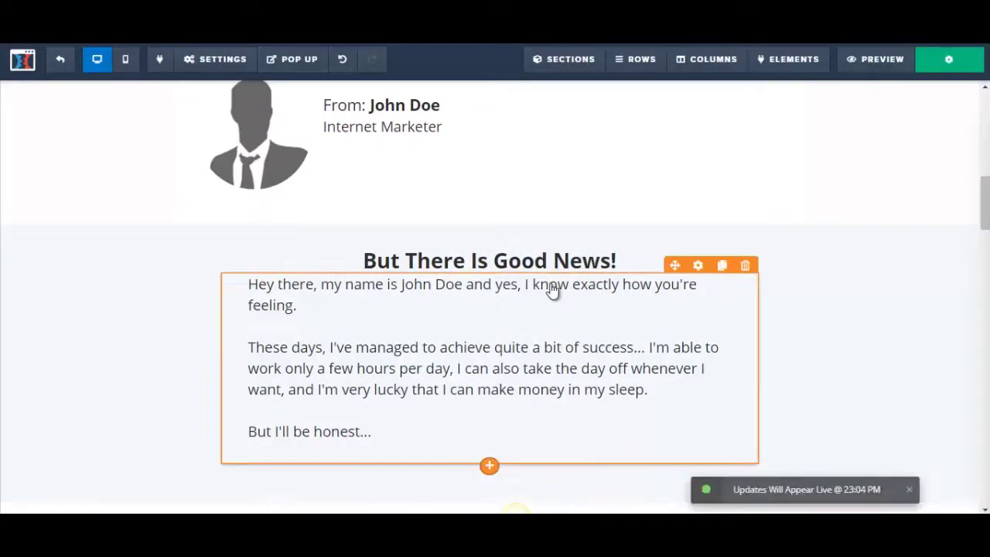
# - Review the rest of the sales letter in Word, from the "Things Definitely Didn't Start Out This Way..." section to the testimonial placeholders
pyautogui.scroll(-1, 553, 288)
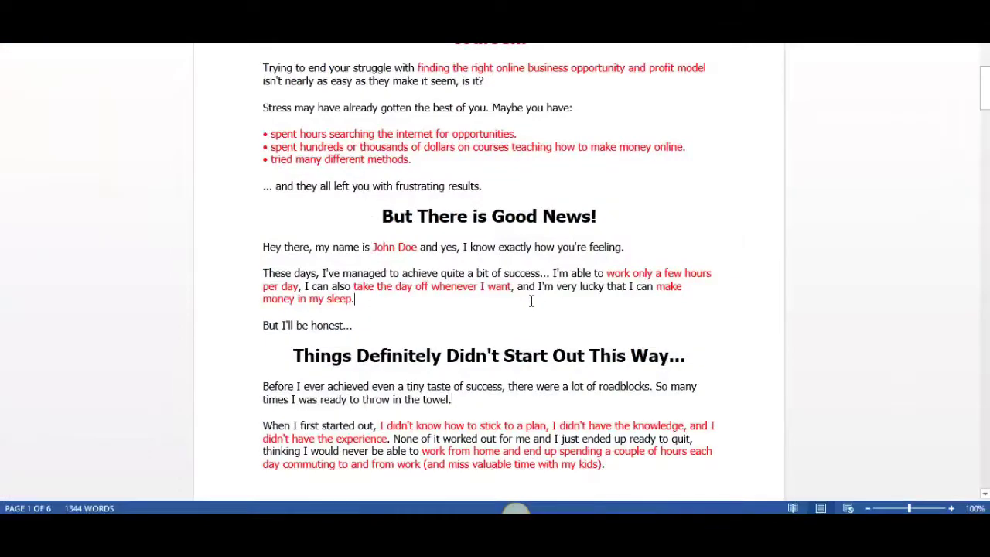
pyautogui.moveTo(985, 86)
pyautogui.mouseDown()
pyautogui.moveTo(985, 163)
pyautogui.moveTo(985, 89)
pyautogui.mouseUp()
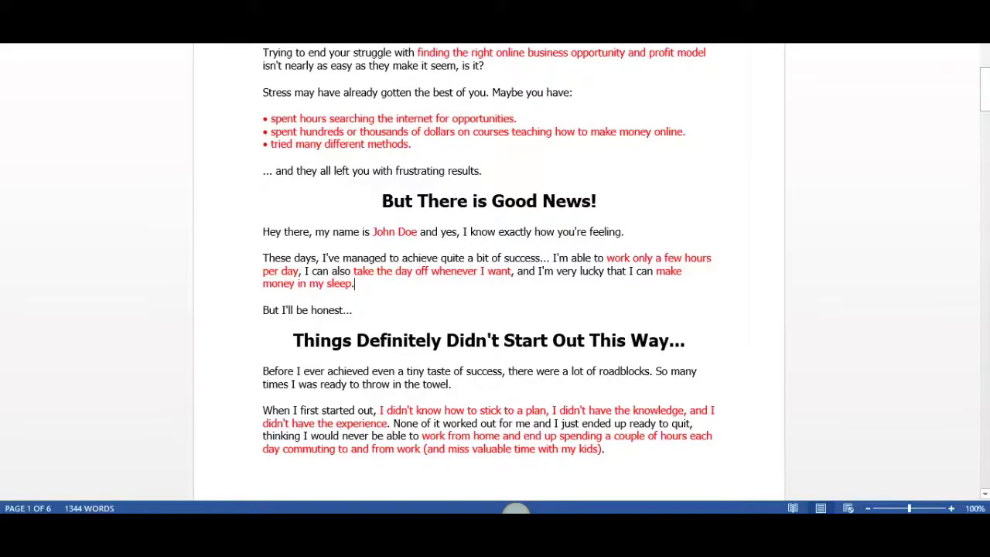
pyautogui.moveTo(986, 103); pyautogui.dragTo(987, 147)
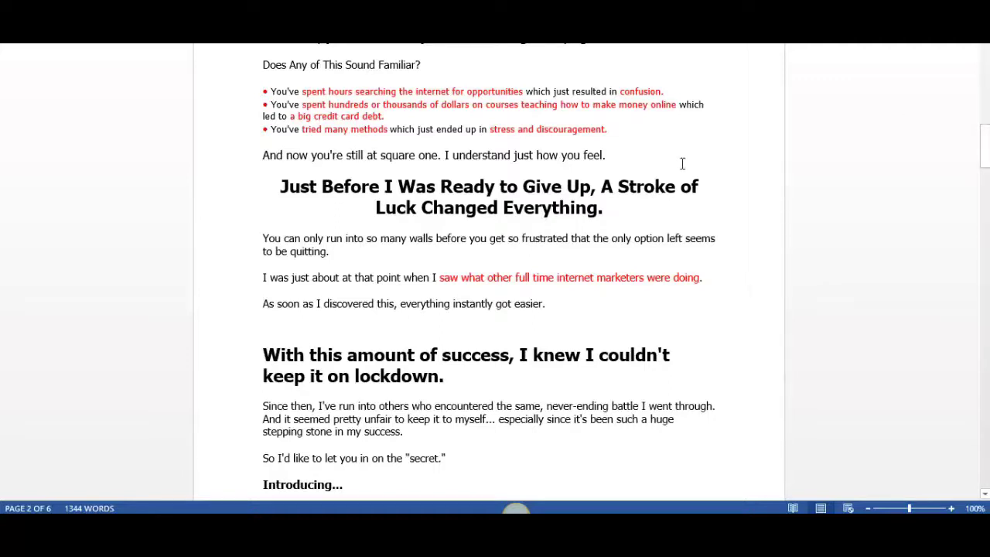
pyautogui.moveTo(985, 155); pyautogui.dragTo(984, 291)
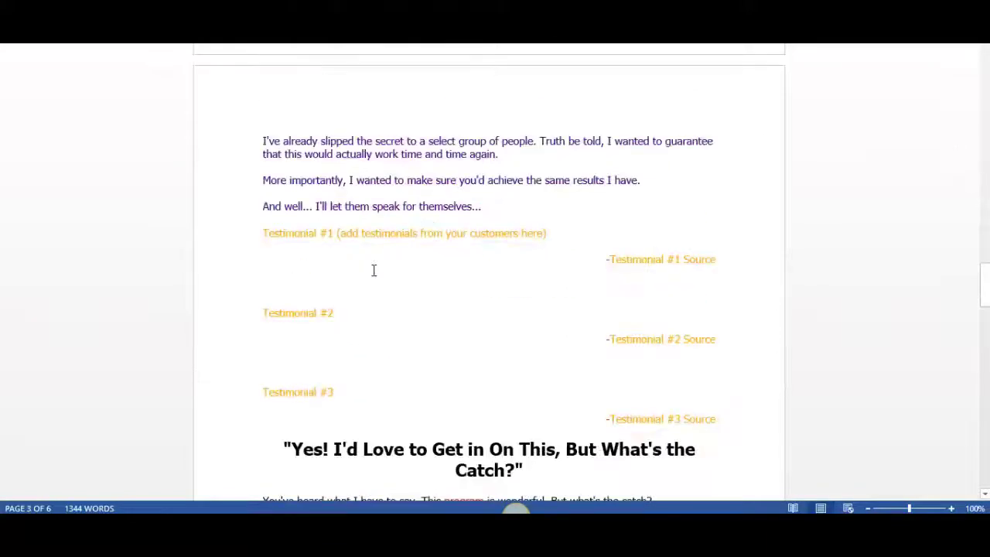